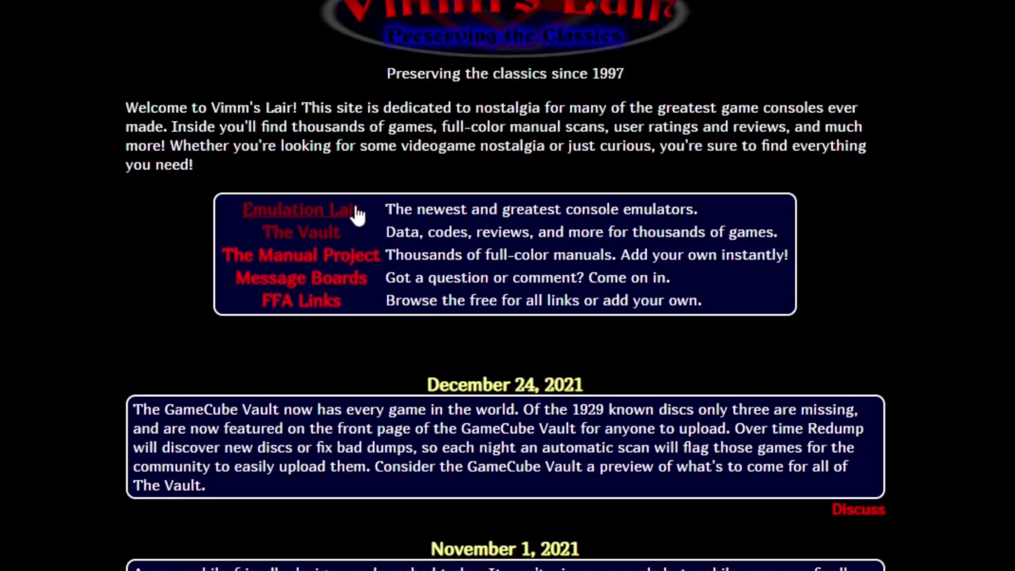
Download the Windows x64 build of bsnes 1.15 from the Super Nintendo list in Vimm's Emulation Lair
left_click(355, 214)
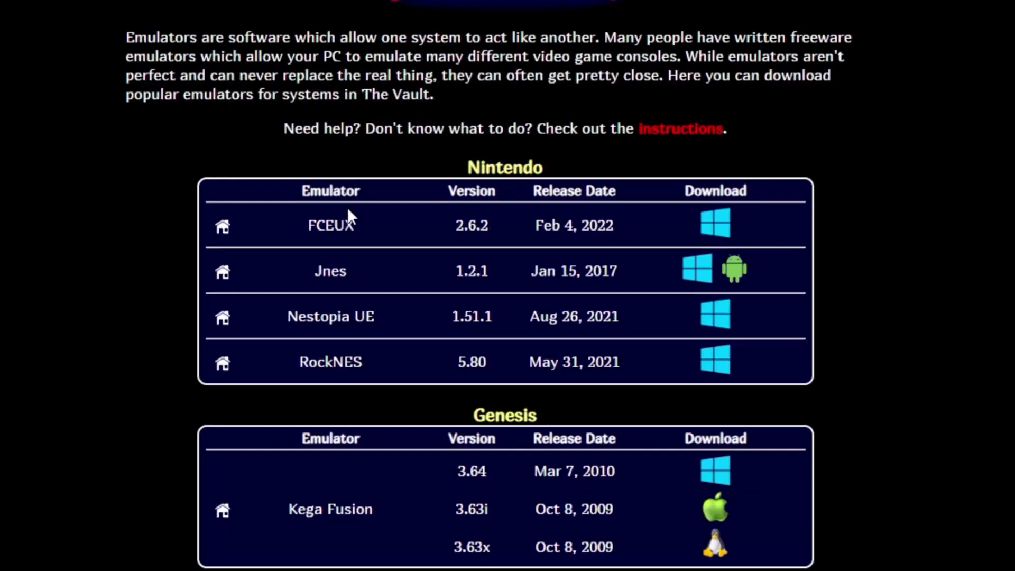
scroll(348, 207, "down", 5)
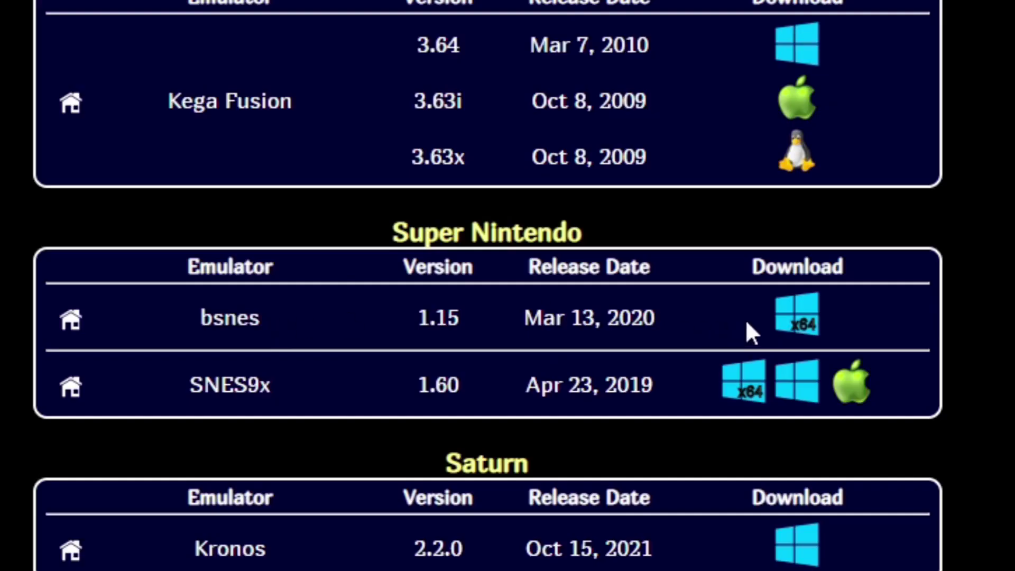
left_click(804, 320)
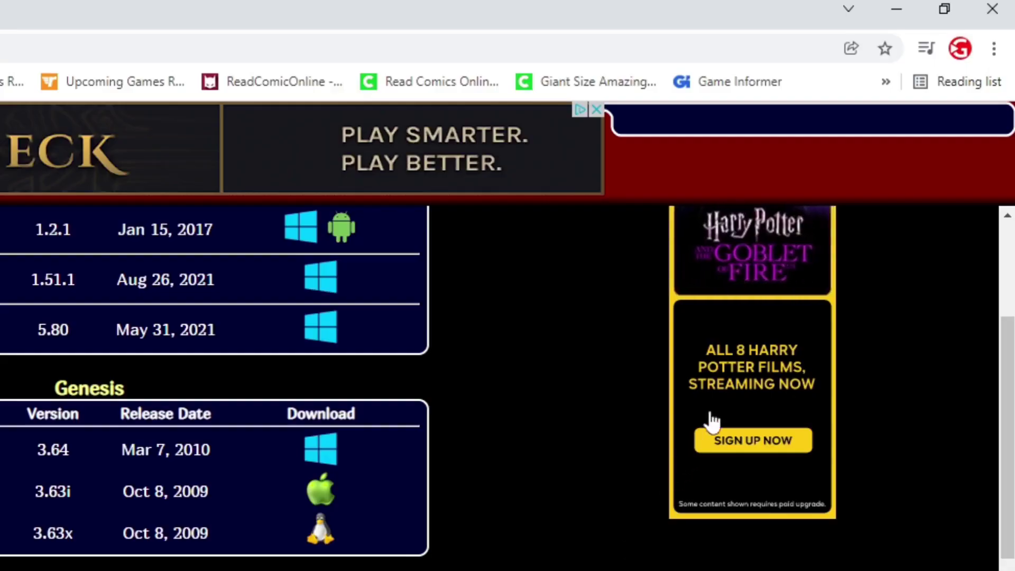
Show the downloaded bsnes_v115-windows.zip in its folder, move it onto the desktop and close the Downloads window
left_click(994, 50)
left_click(827, 191)
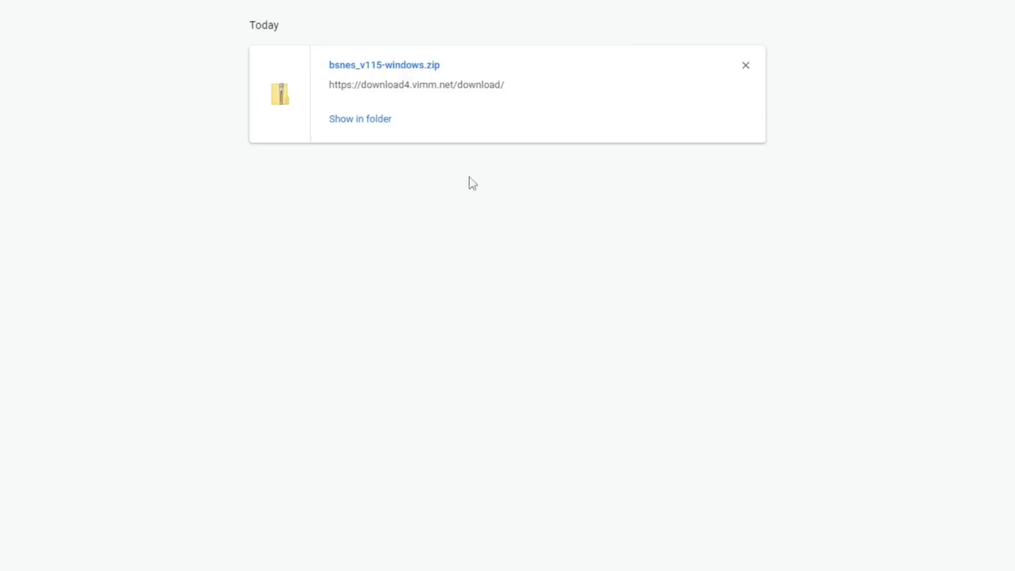
left_click(383, 121)
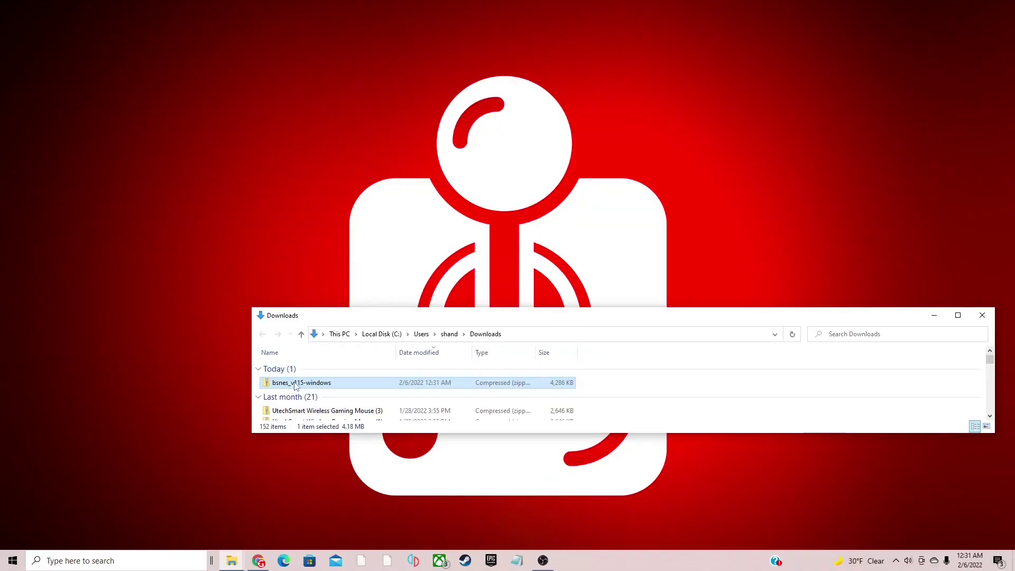
left_click_drag(205, 427, 146, 405)
left_click_drag(255, 369, 36, 60)
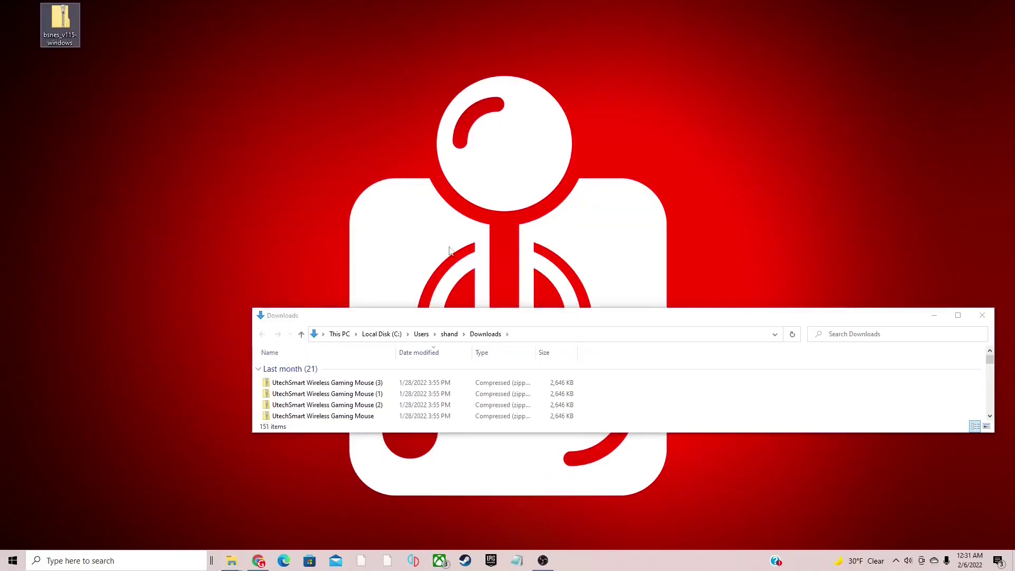
left_click(982, 315)
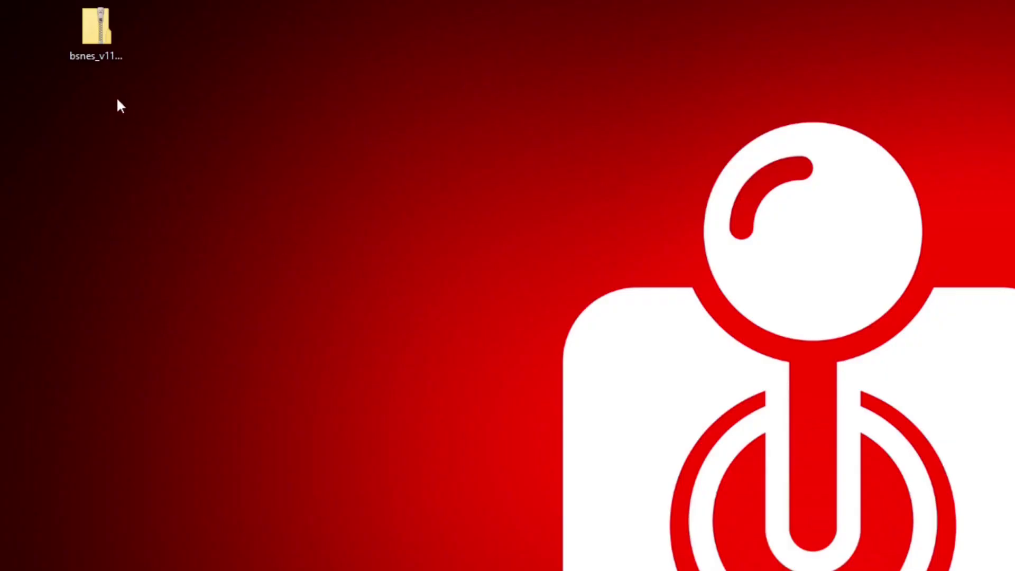
Extract the bsnes_v115-windows archive into its own desktop folder with 7-Zip and delete the zip file
right_click(107, 31)
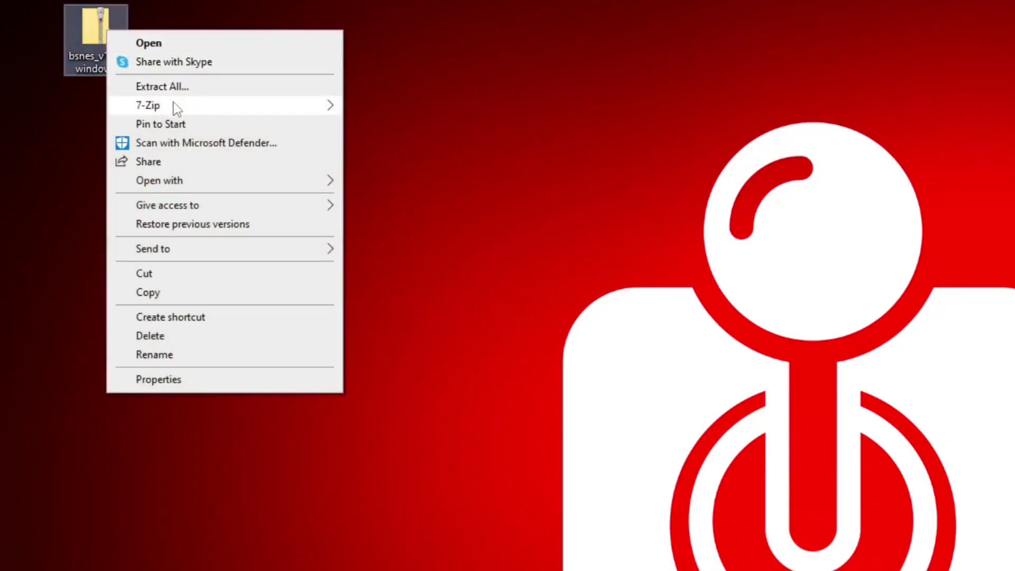
mouse_move(174, 105)
left_click(398, 164)
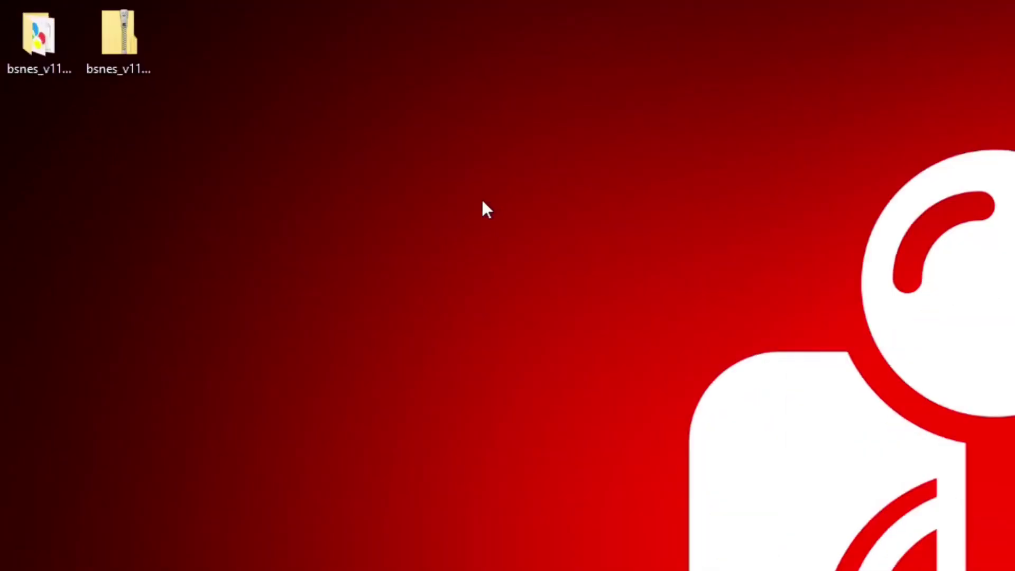
right_click(135, 39)
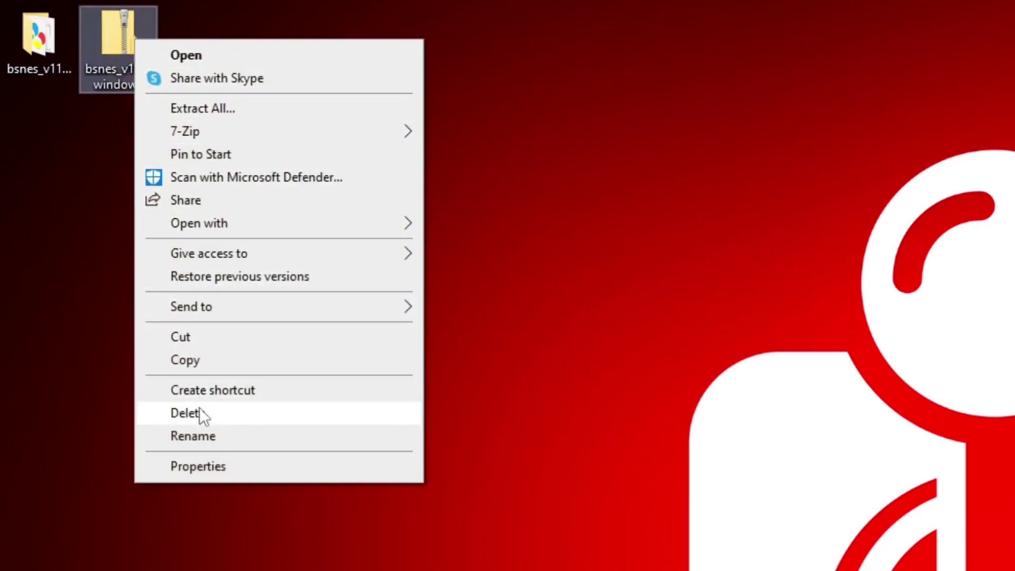
left_click(199, 408)
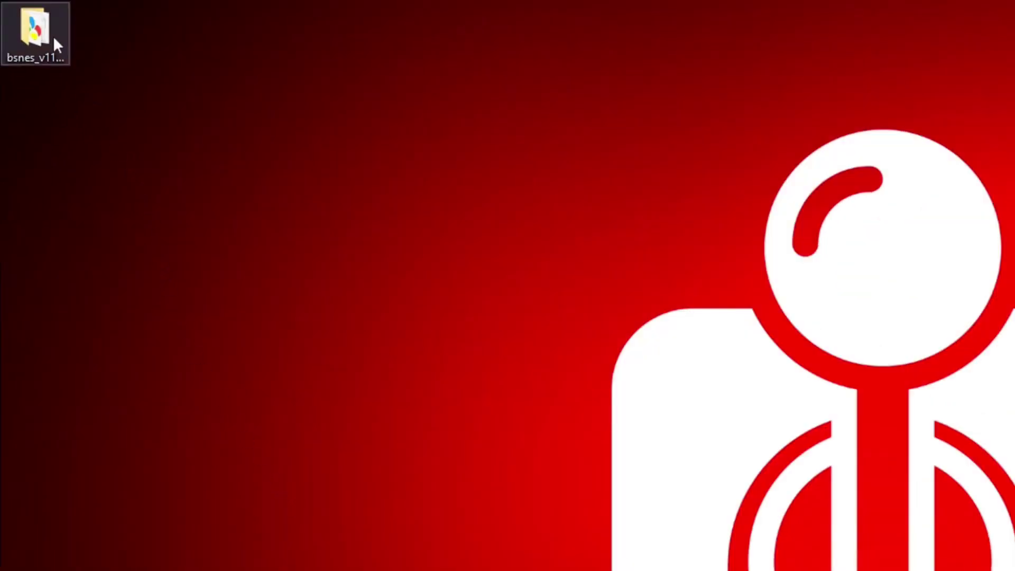
Launch bsnes from the extracted bsnes_v115-windows folder and set the display size to 4x (960p)
double_click(53, 35)
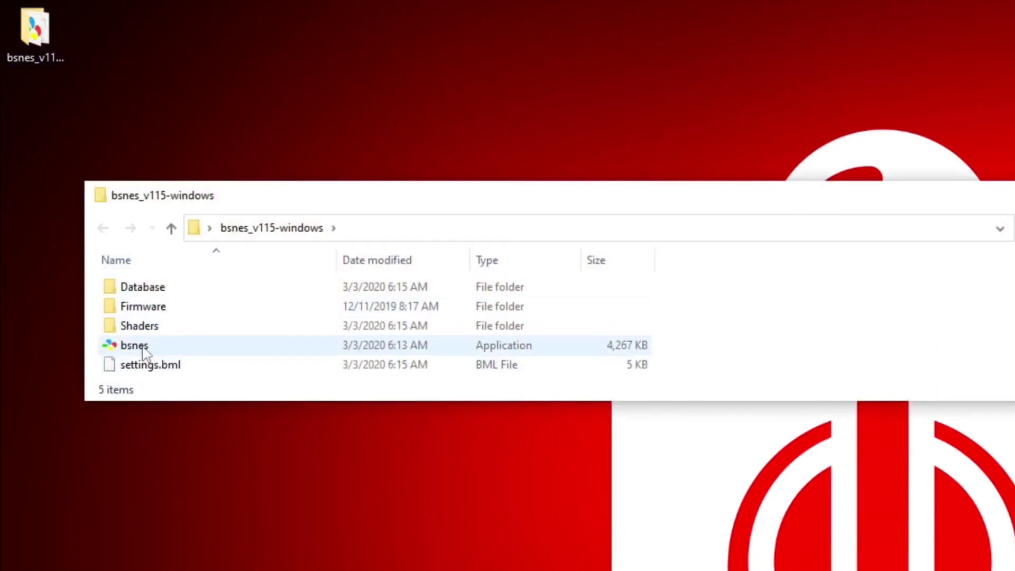
double_click(143, 349)
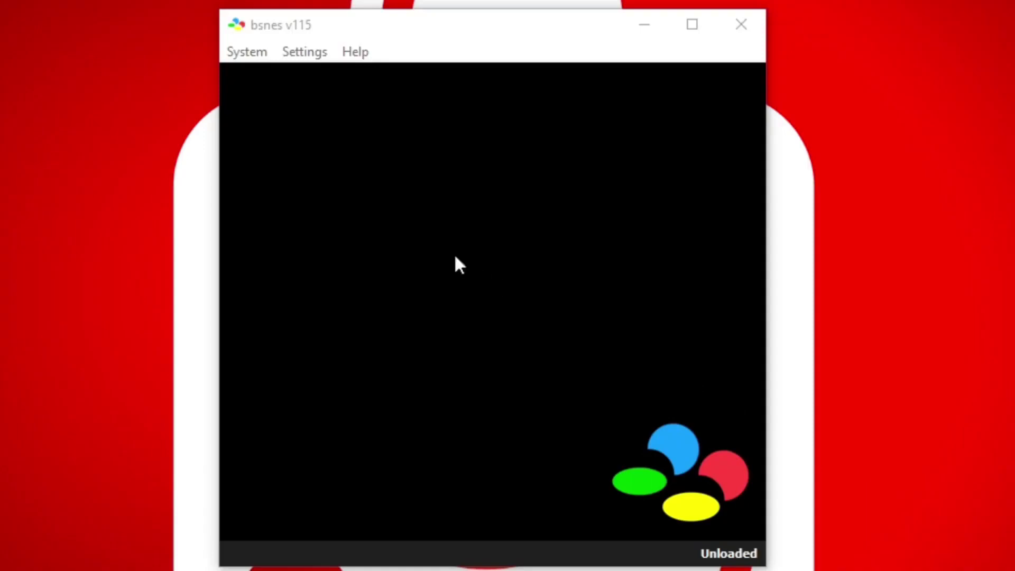
left_click(312, 55)
mouse_move(386, 78)
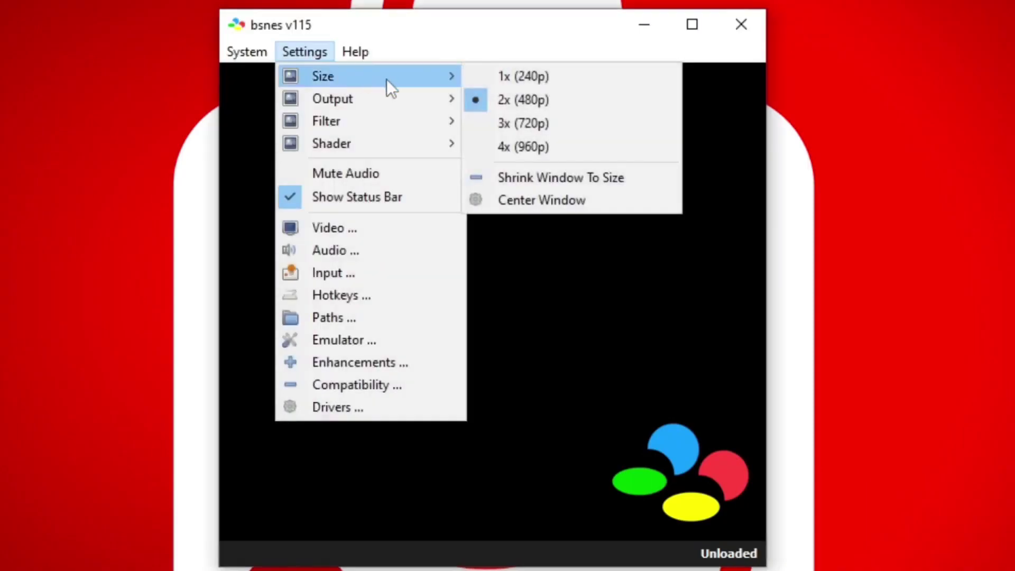
left_click(555, 147)
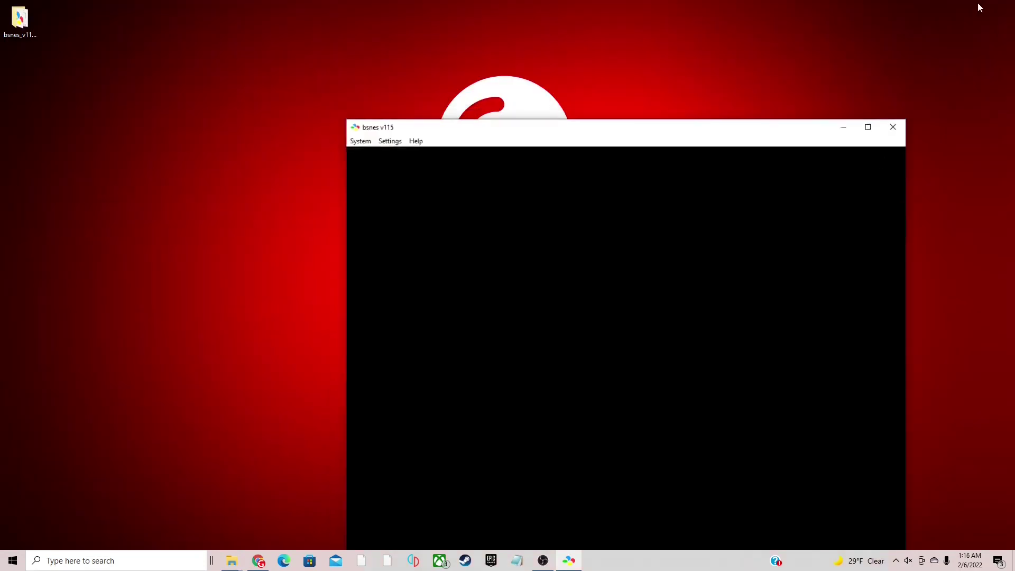
In the enhancement settings, set CPU, SA-1 and SuperFX overclocking to 200% and the HD Mode 7 scale to 1920p
left_click(396, 140)
mouse_move(397, 163)
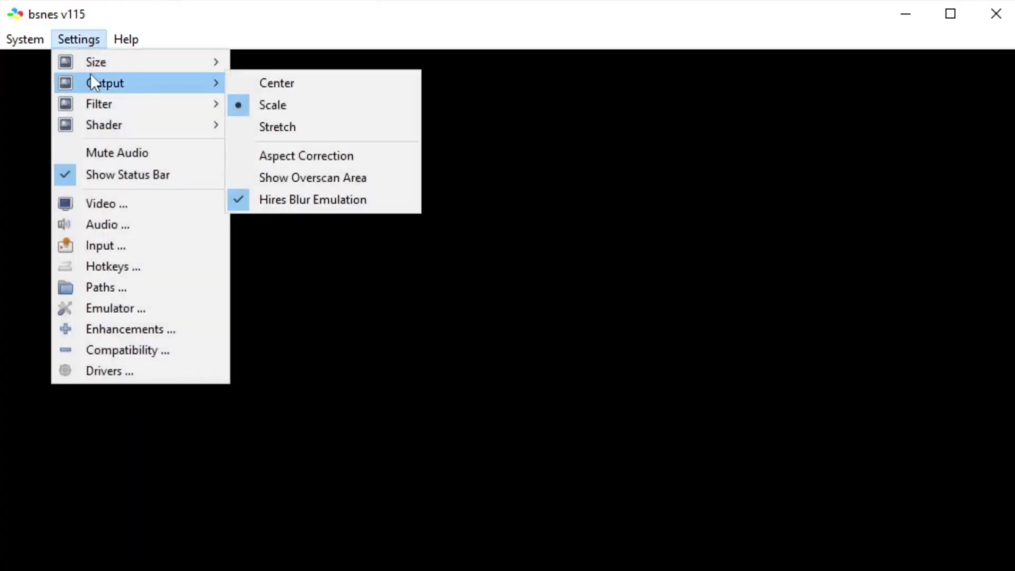
mouse_move(102, 101)
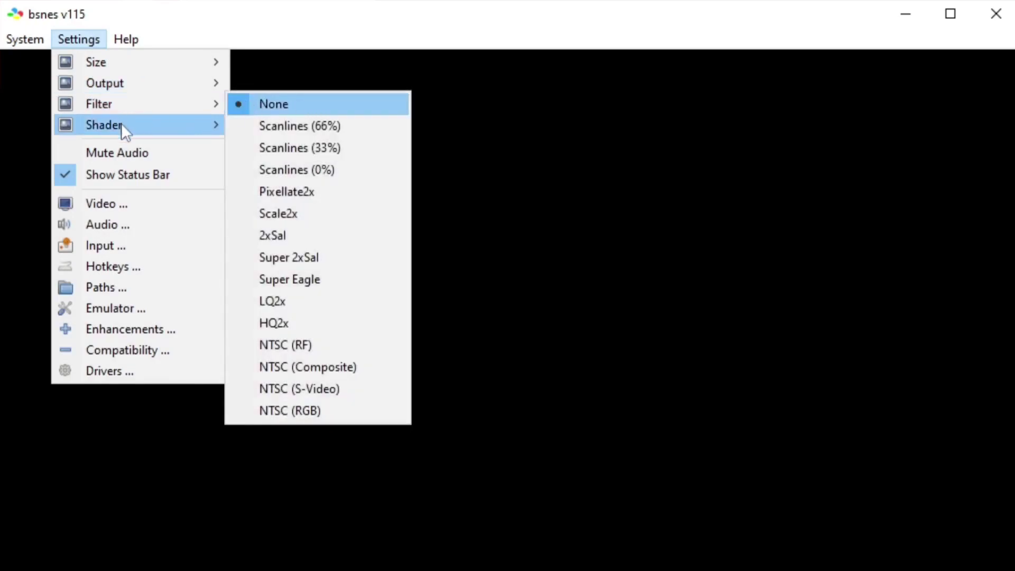
mouse_move(122, 124)
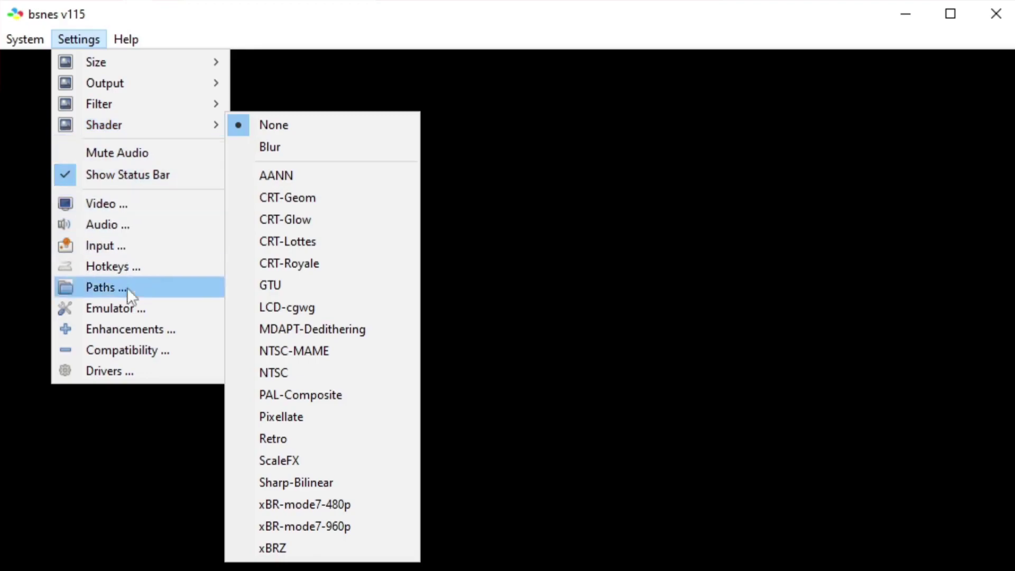
left_click(128, 329)
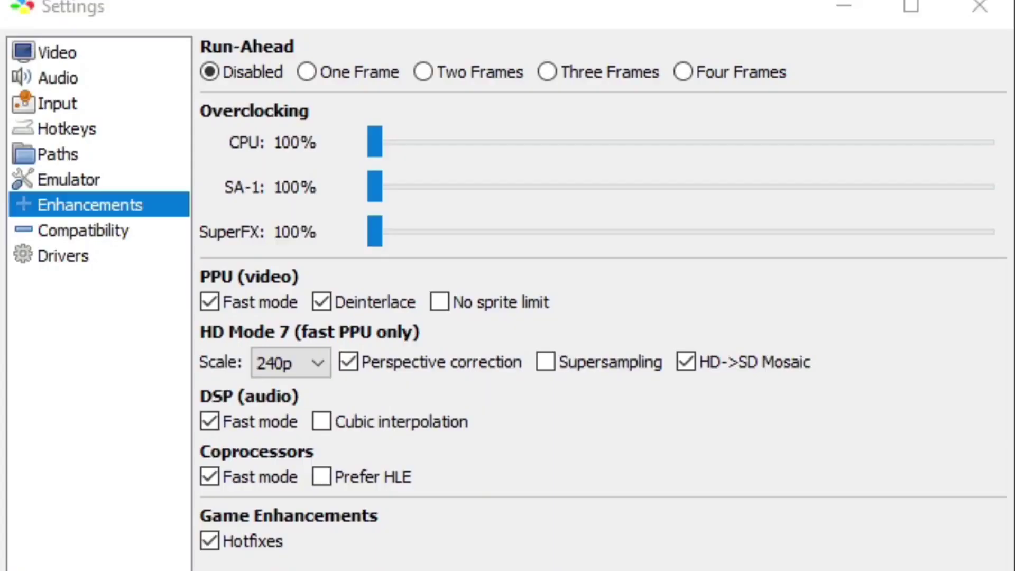
left_click_drag(375, 142, 578, 142)
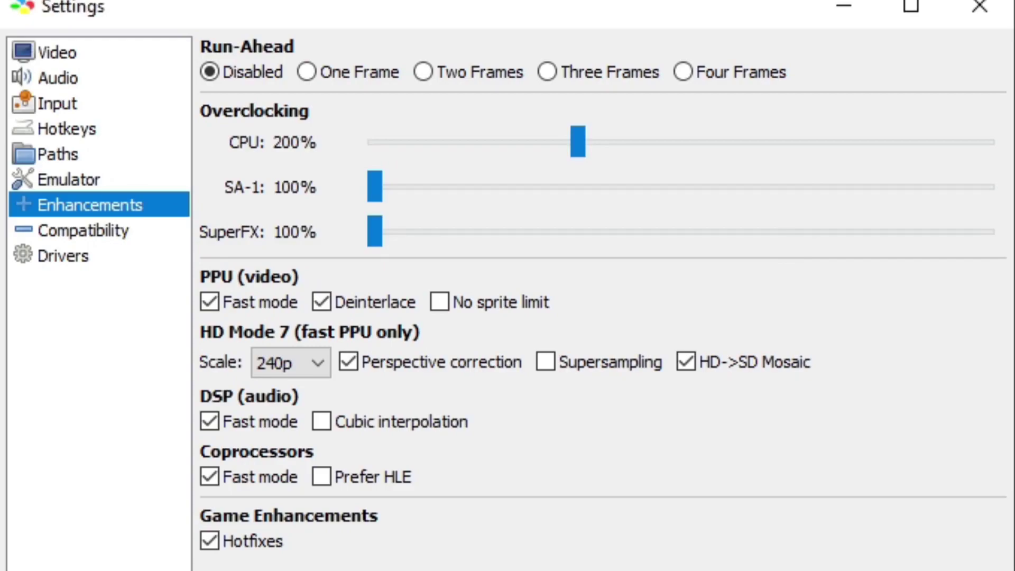
left_click_drag(375, 187, 578, 186)
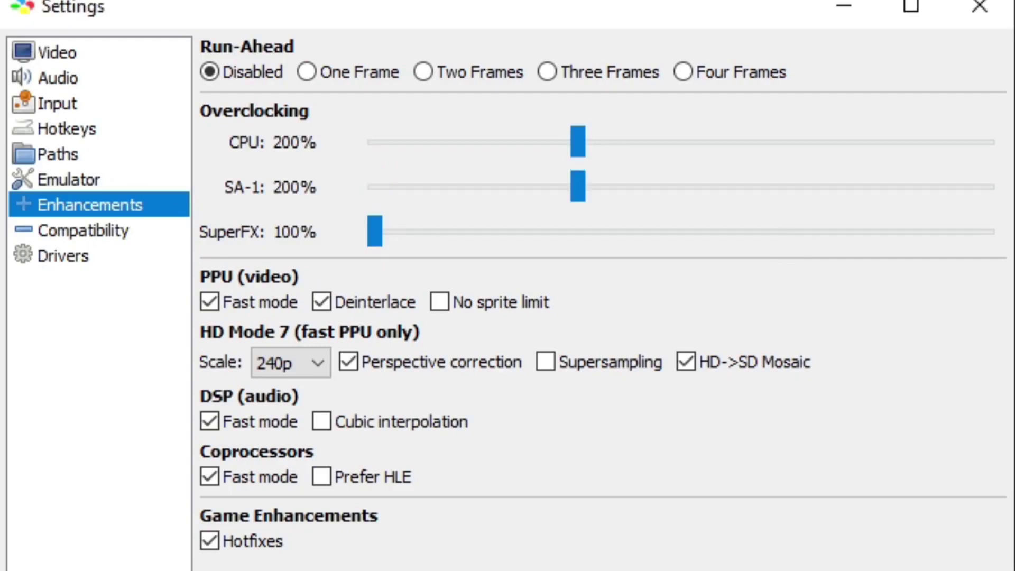
left_click_drag(375, 231, 461, 231)
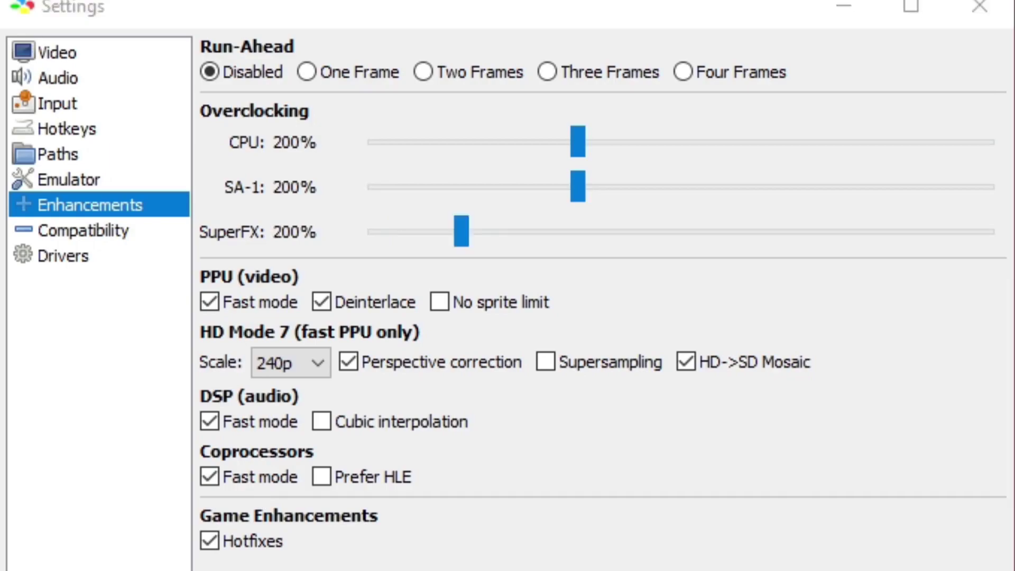
left_click(312, 363)
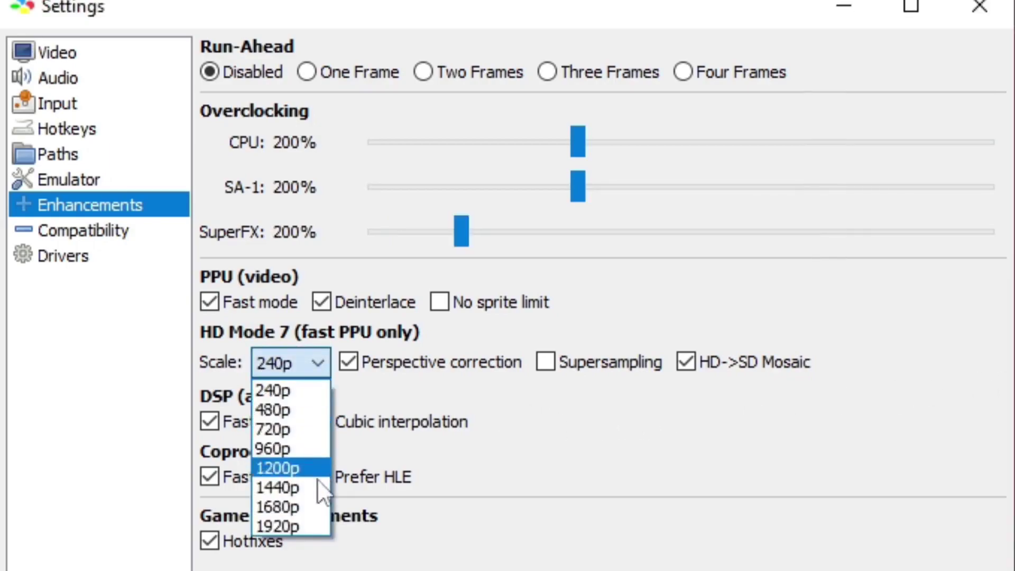
left_click(310, 524)
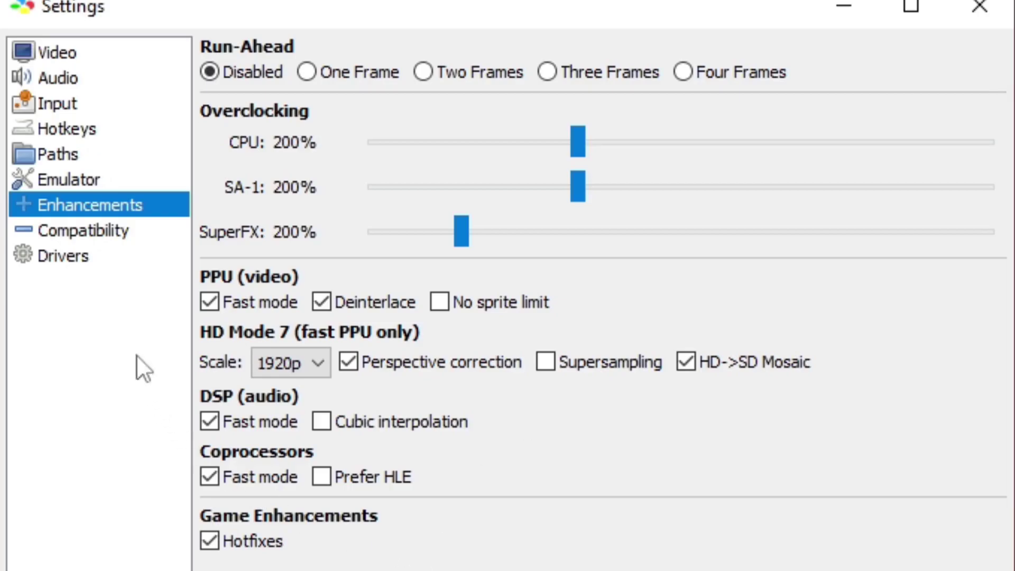
Review the available video driver choices in the driver settings without changing the selection
left_click(78, 259)
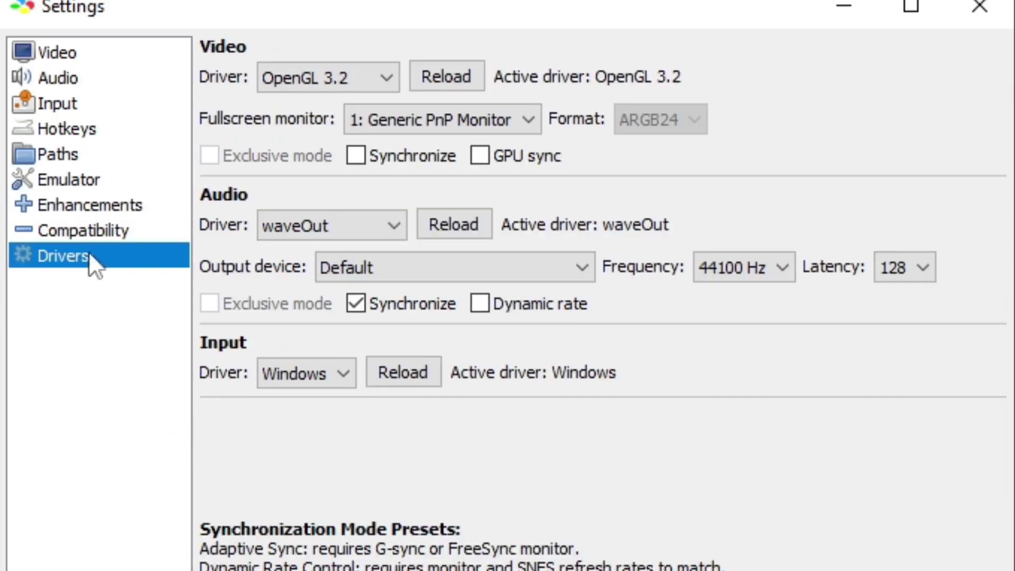
left_click(385, 77)
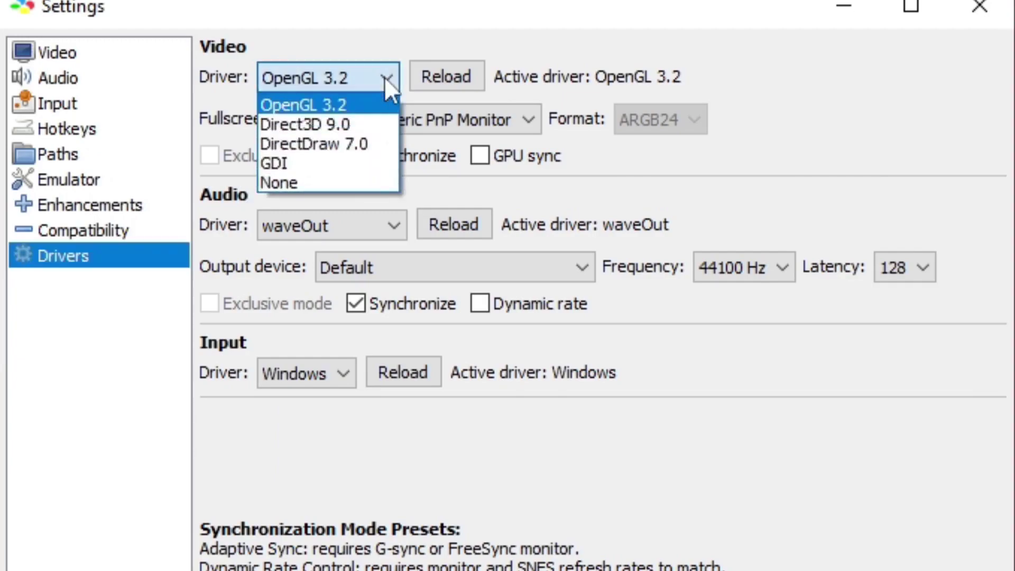
left_click(401, 28)
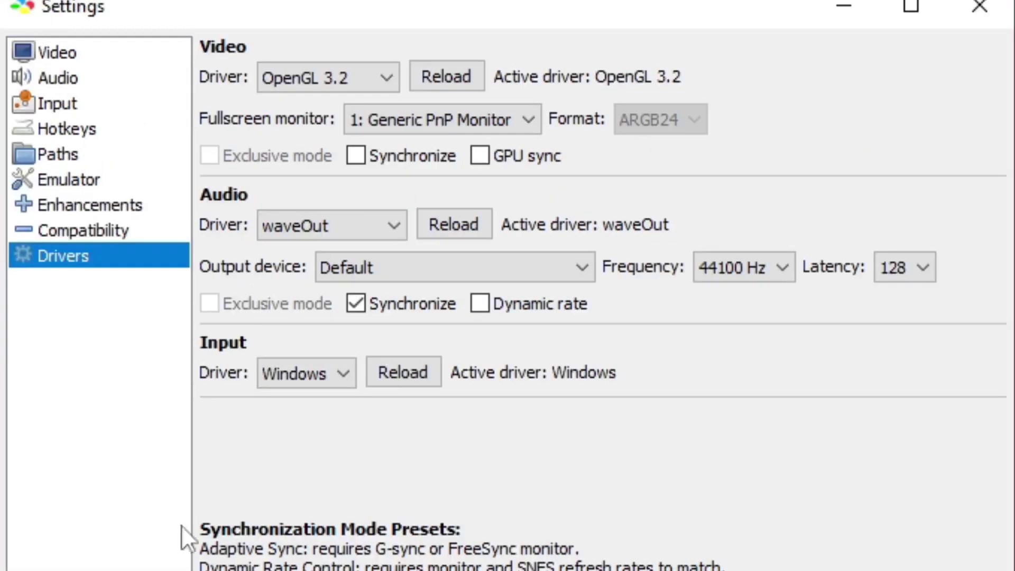
In the input settings, keep Controller Port 1 and choose Gamepad as its device
left_click(59, 102)
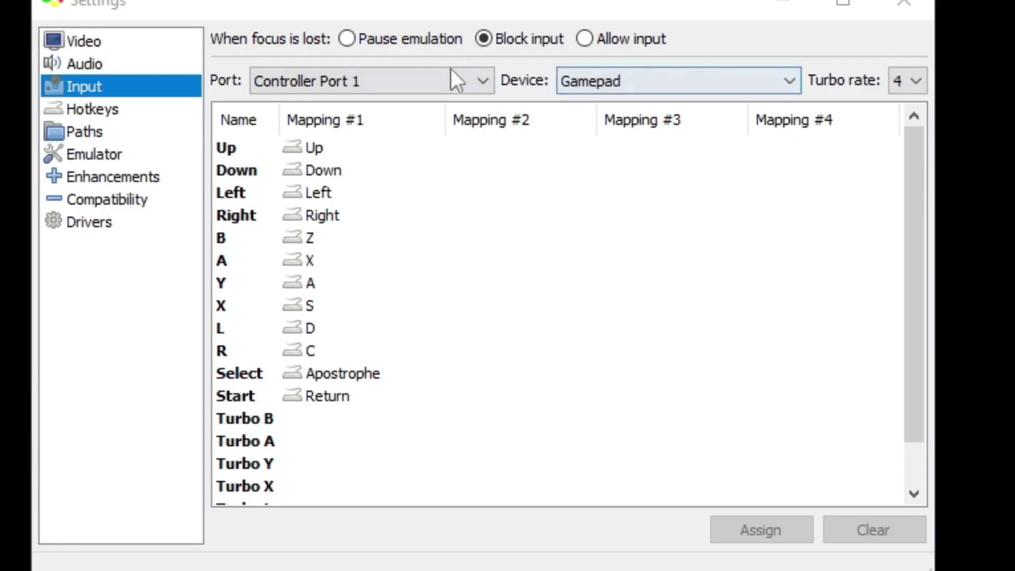
left_click(481, 80)
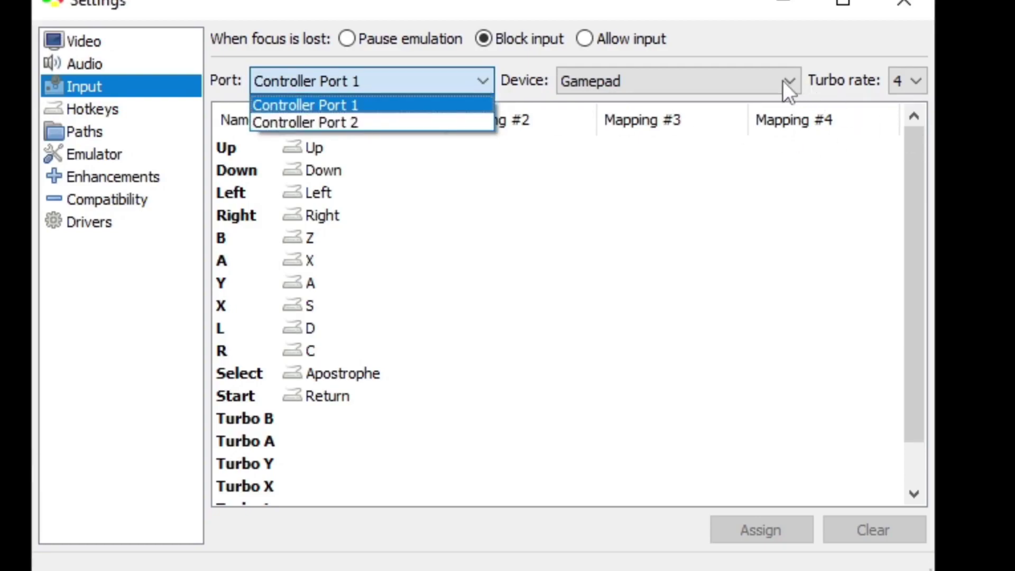
left_click(731, 73)
left_click(731, 73)
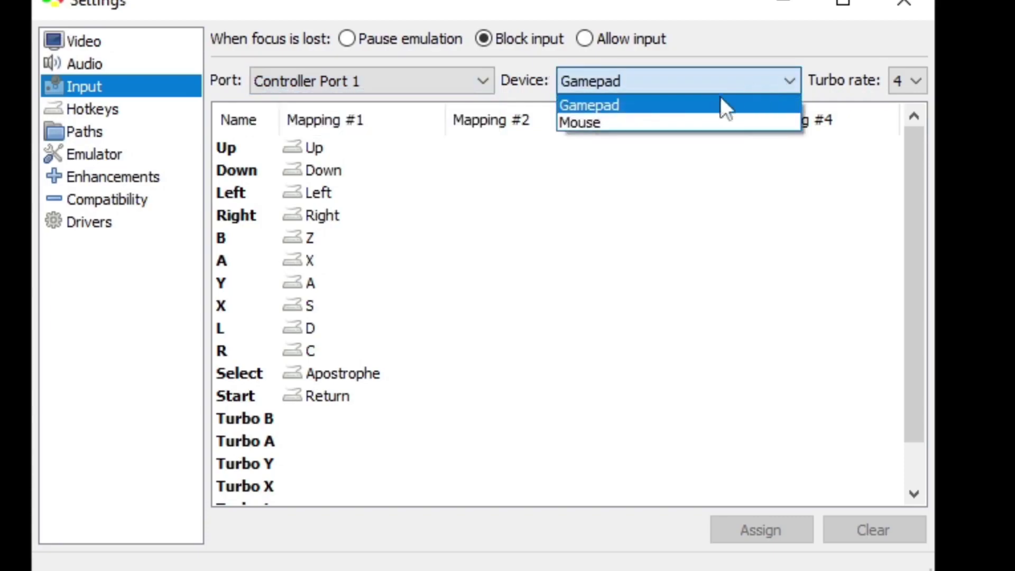
left_click(636, 106)
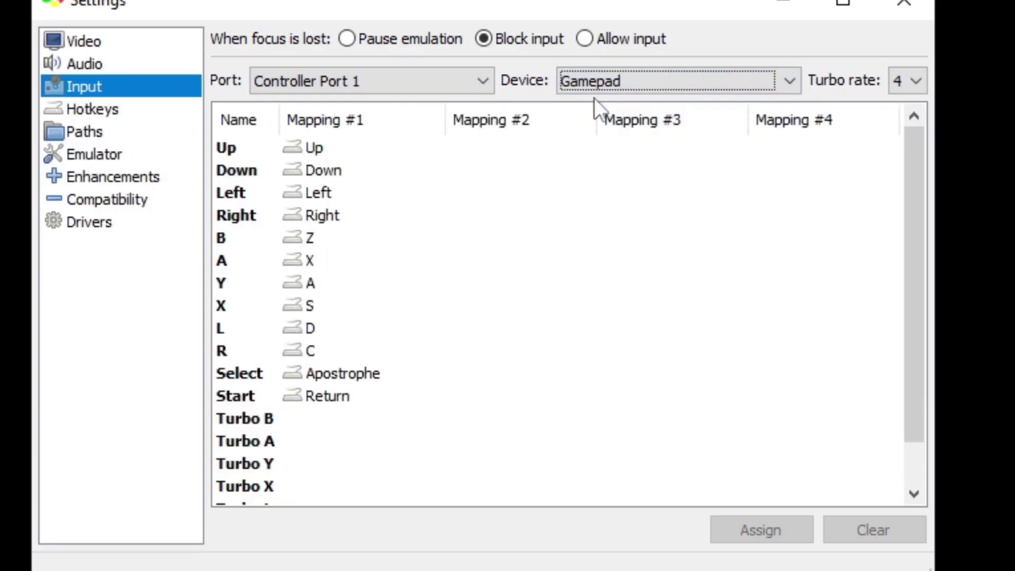
Map Up to A70C Hat HatY Lo and Down to A70C Hat HatY Hi, and reassign Left and Right on the gamepad
double_click(306, 150)
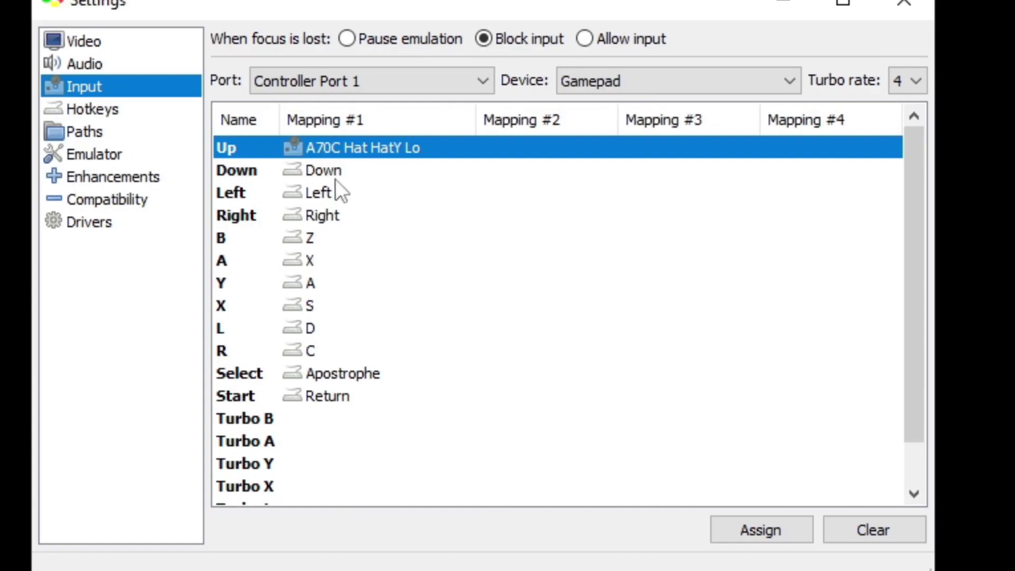
double_click(314, 171)
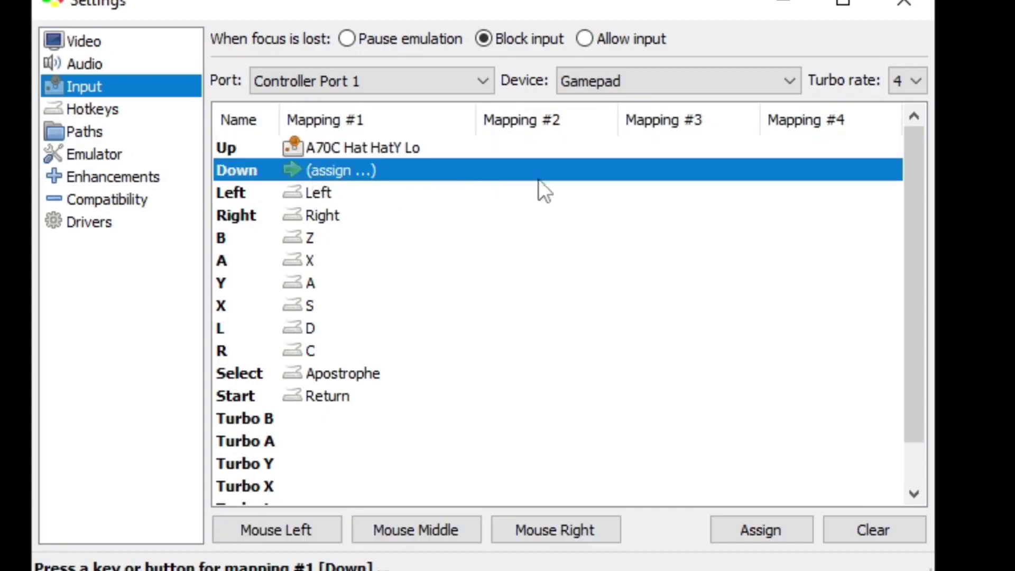
left_click(316, 194)
double_click(317, 194)
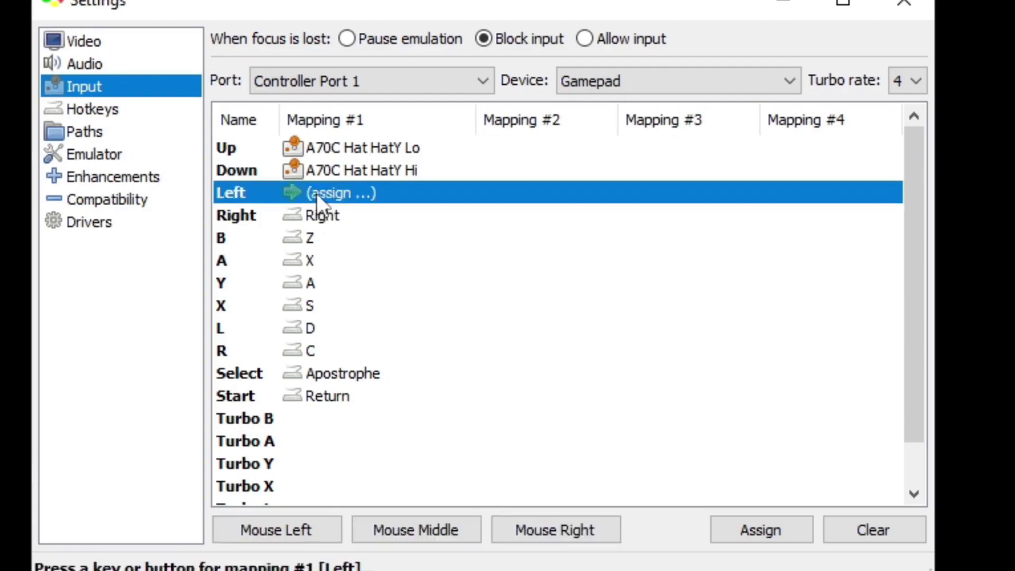
left_click(315, 210)
double_click(316, 210)
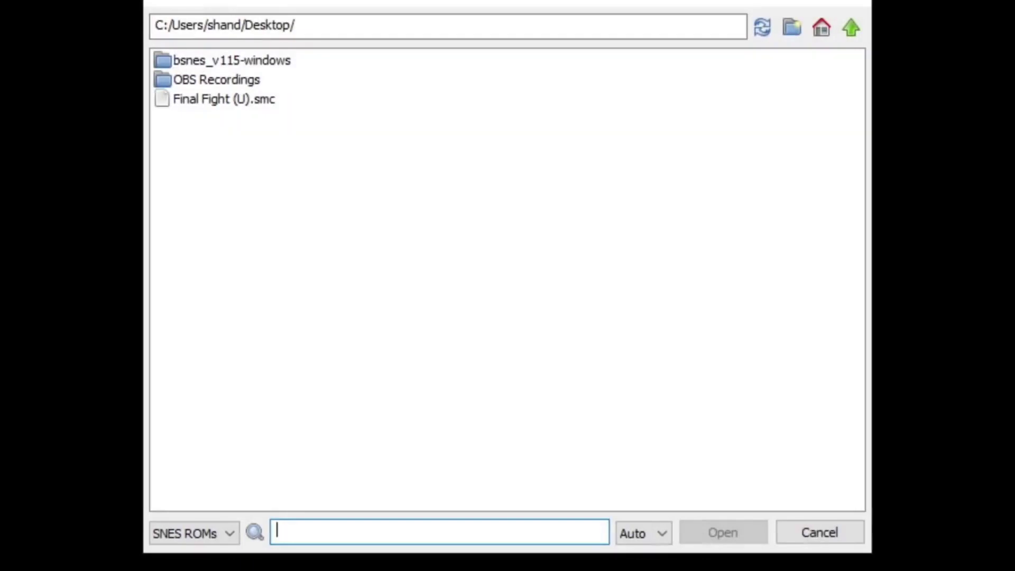
Go to the home folder in the SNES ROM loading dialog and close it without loading a game
left_click(821, 31)
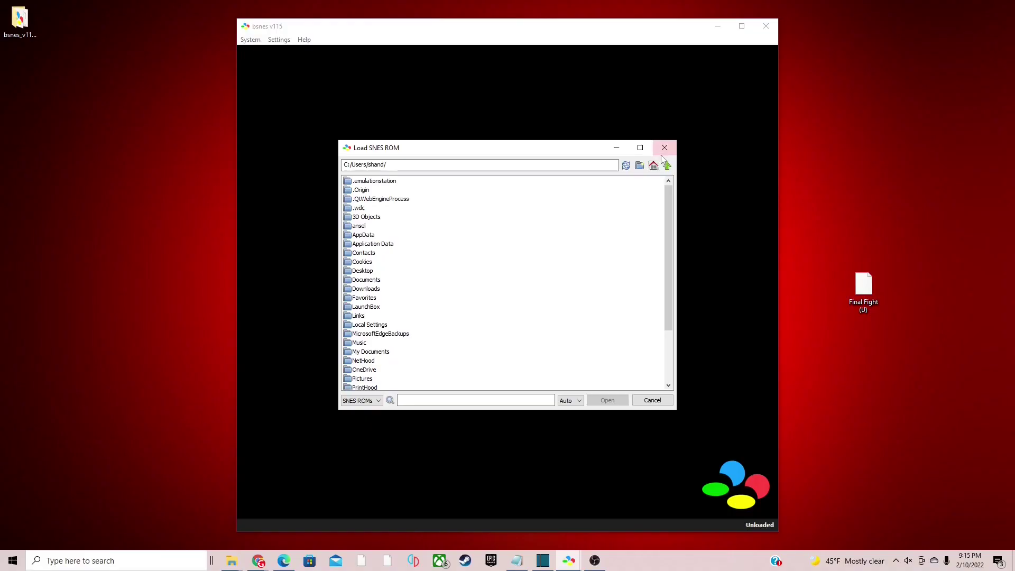
left_click(662, 147)
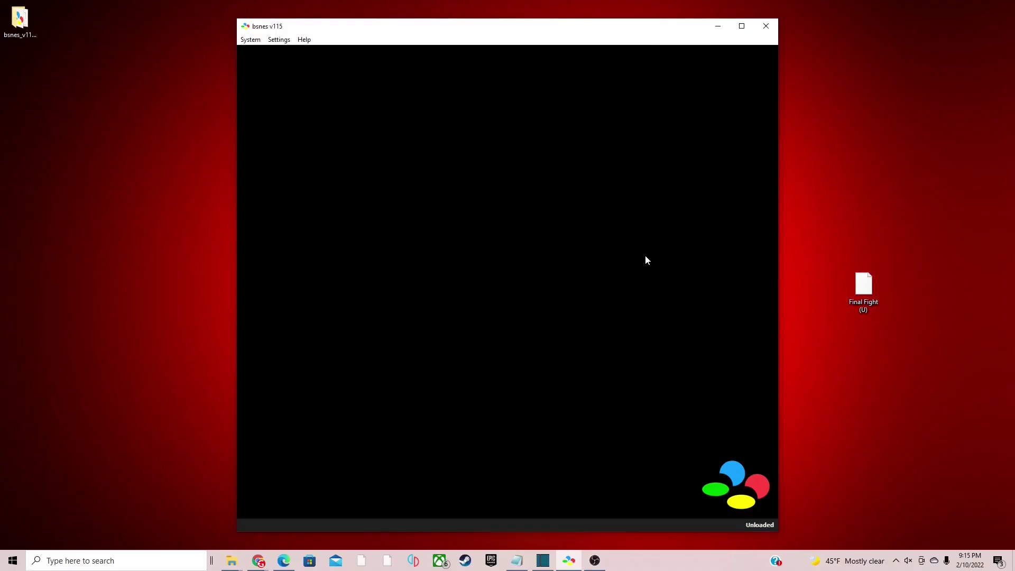